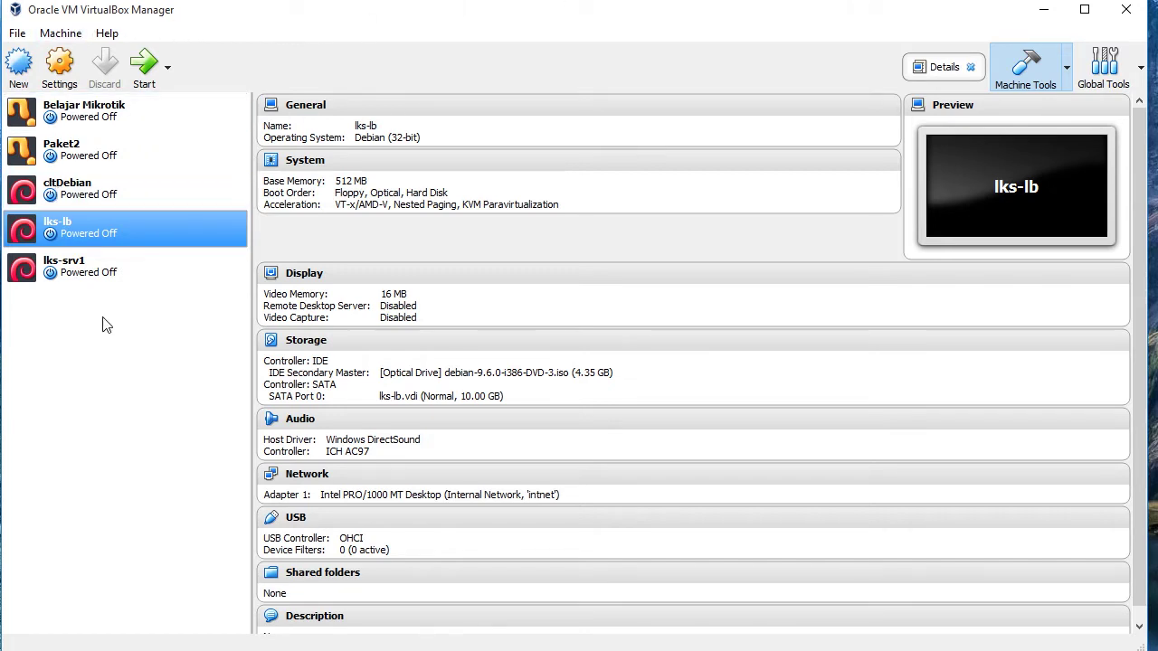
# Step: Start a new virtual machine named srvLatihan with type Linux and version Debian (32-bit)
pyautogui.click(19, 65)
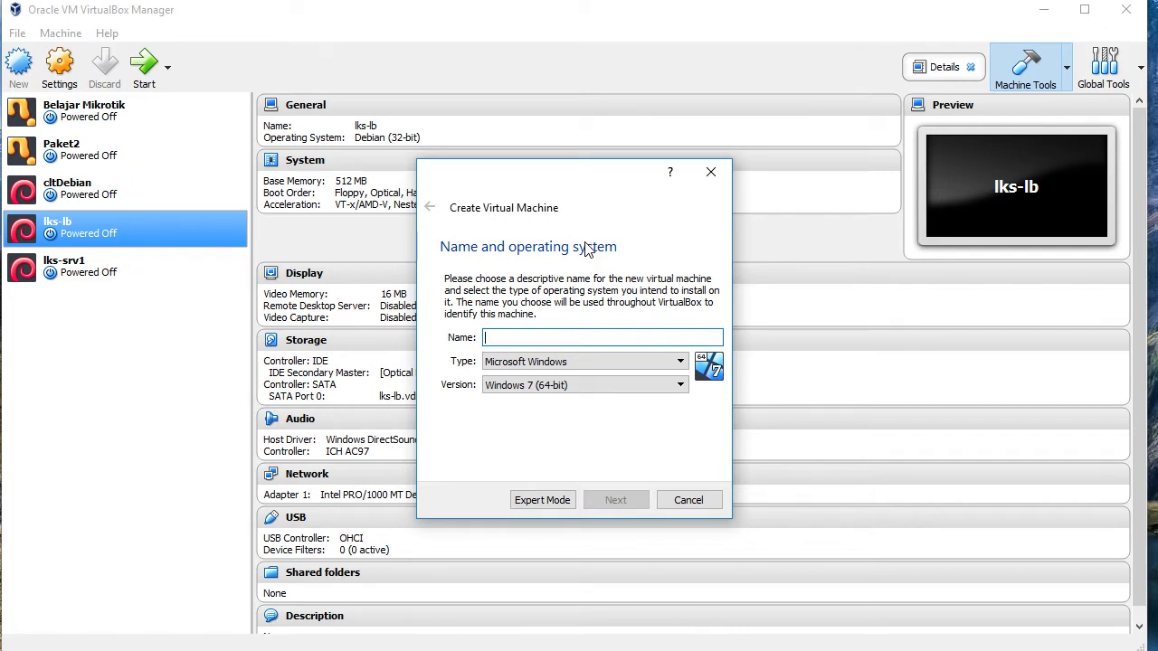
pyautogui.write('srv')
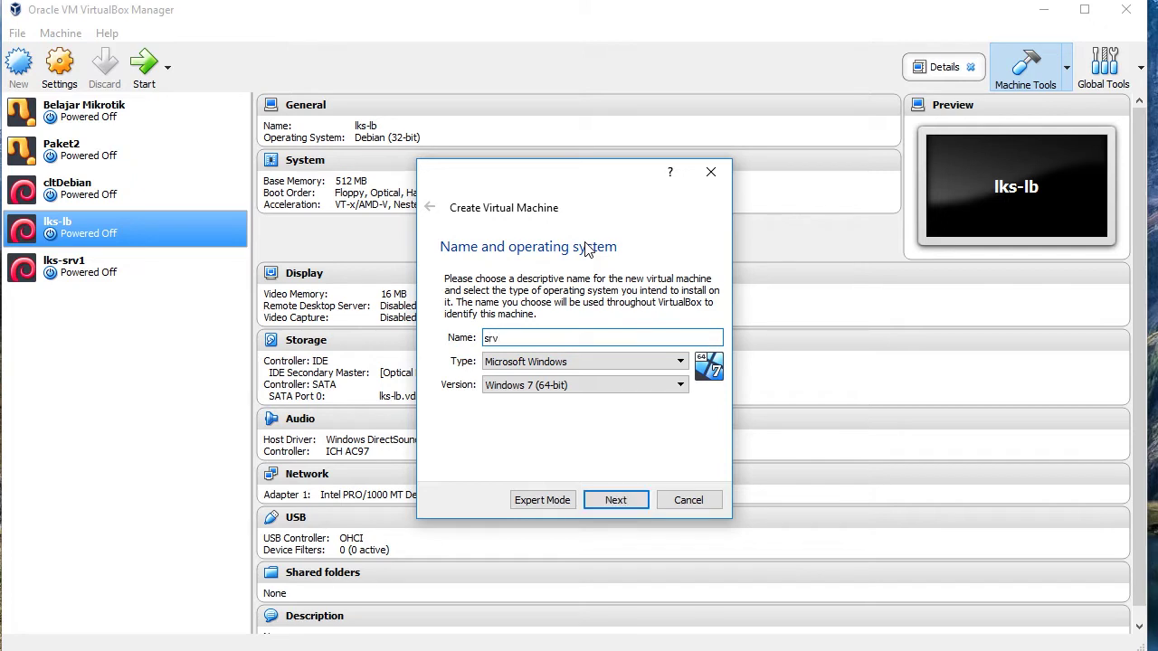
pyautogui.write(':')
pyautogui.press('BackSpace')
pyautogui.write('Latihan')
pyautogui.click(570, 360)
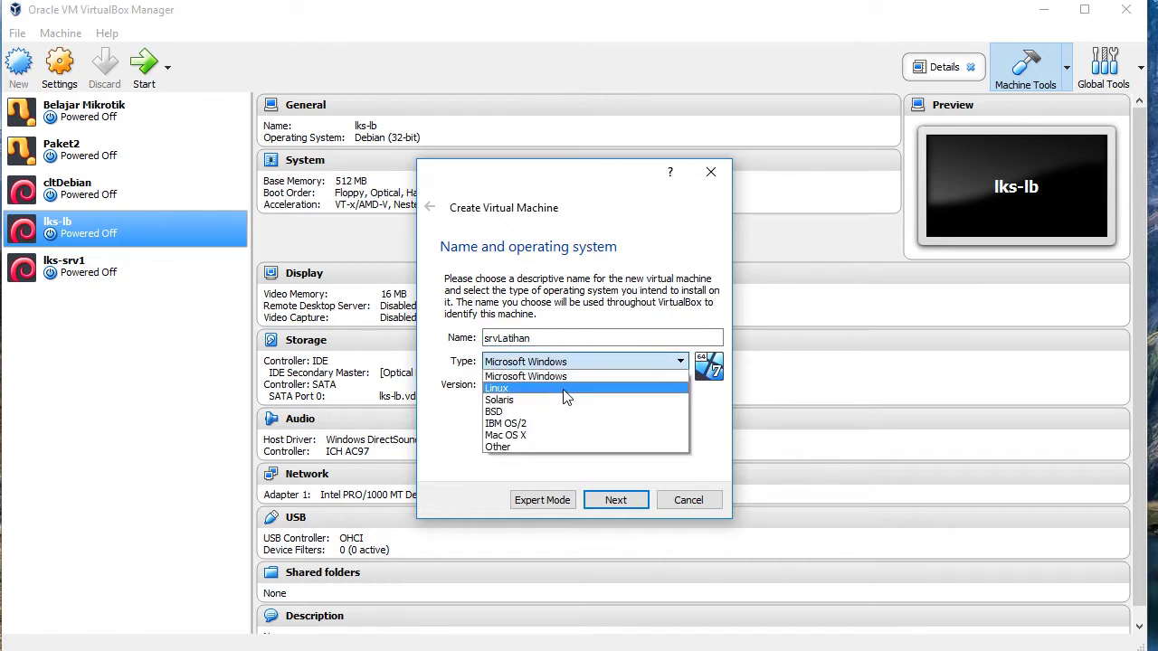
pyautogui.click(566, 397)
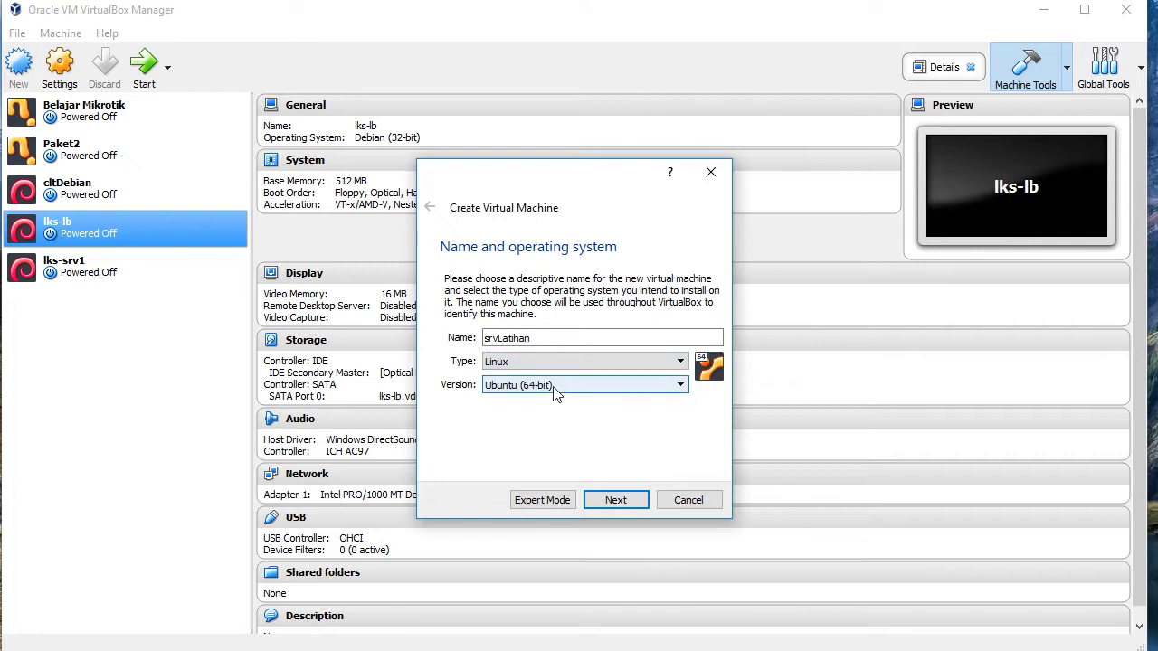
pyautogui.click(557, 387)
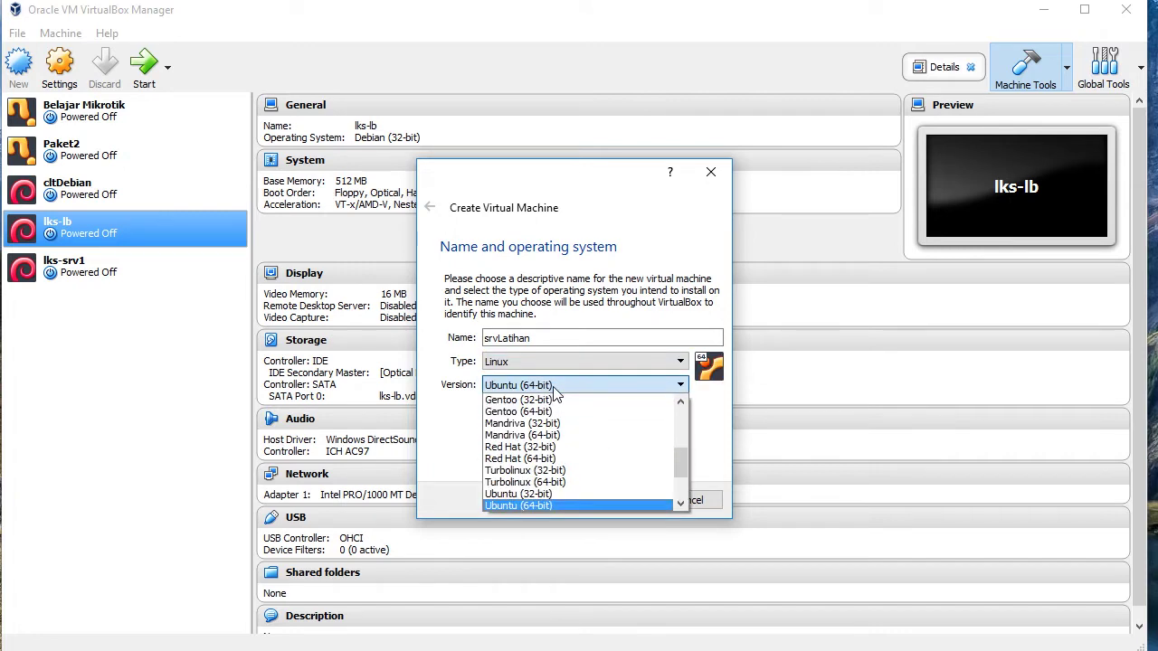
pyautogui.moveTo(683, 468); pyautogui.dragTo(684, 443)
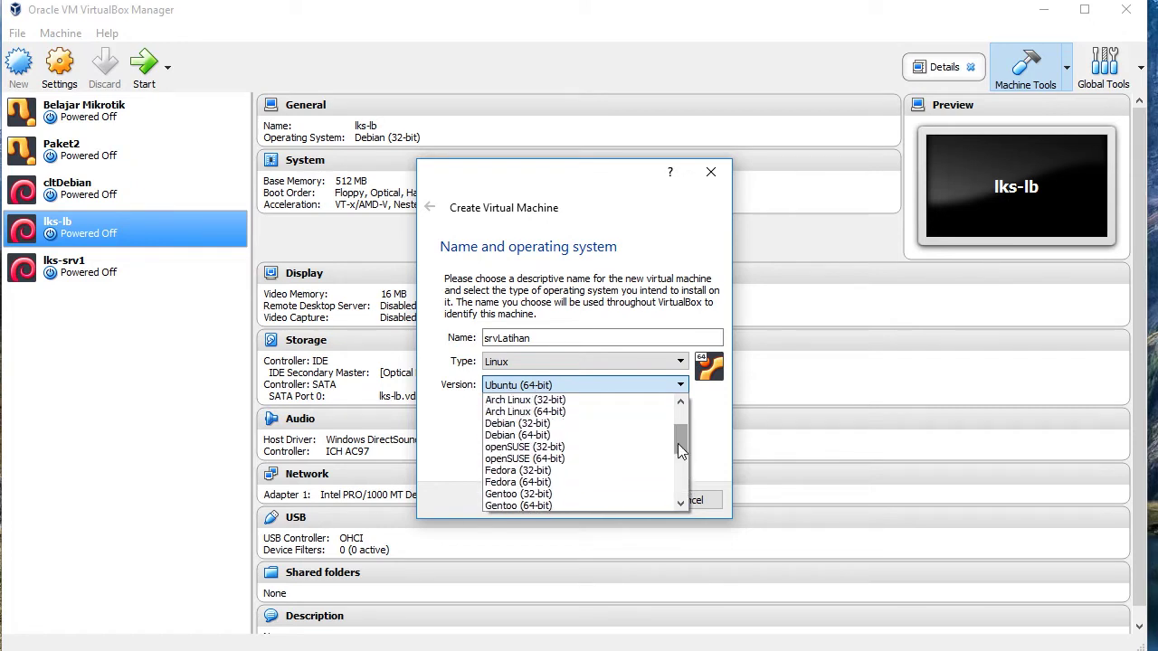
pyautogui.click(597, 423)
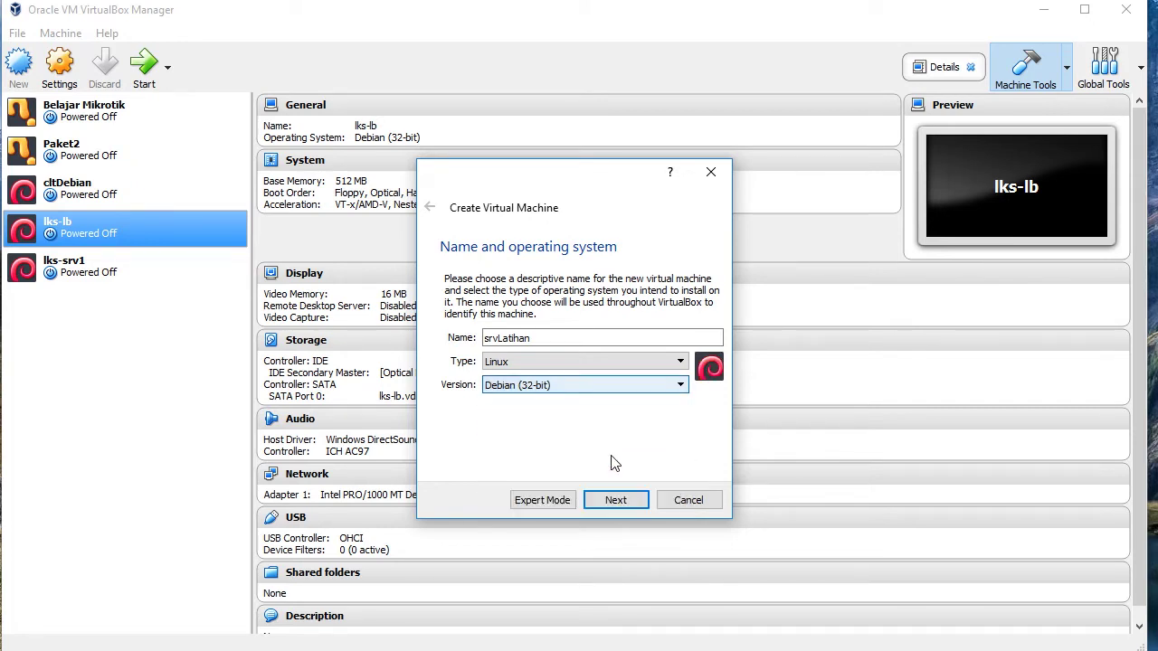
pyautogui.click(622, 505)
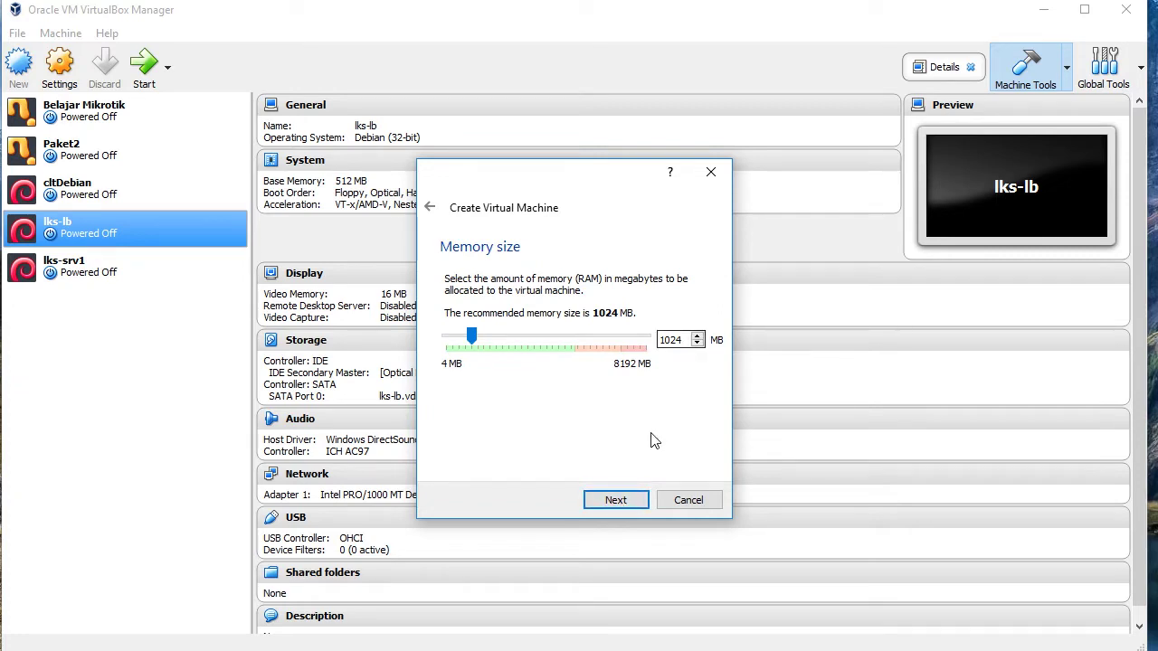
# Step: Accept 1024 MB of memory and choose a new dynamically allocated VHD (Virtual Hard Disk) for the machine
pyautogui.click(635, 504)
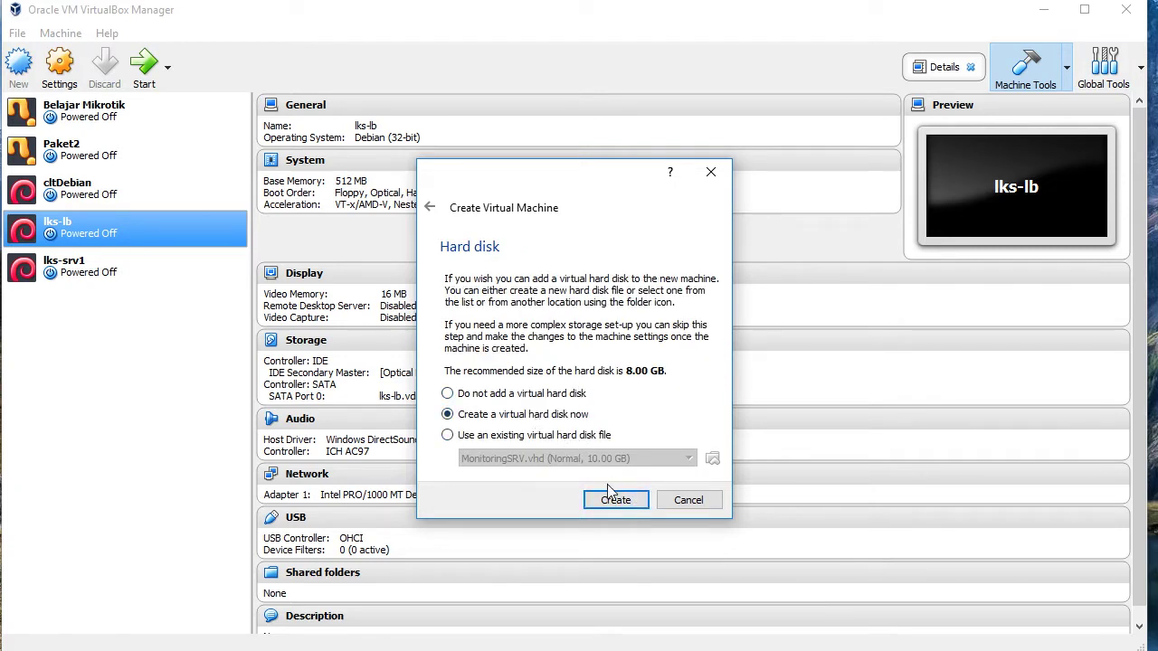
pyautogui.click(609, 500)
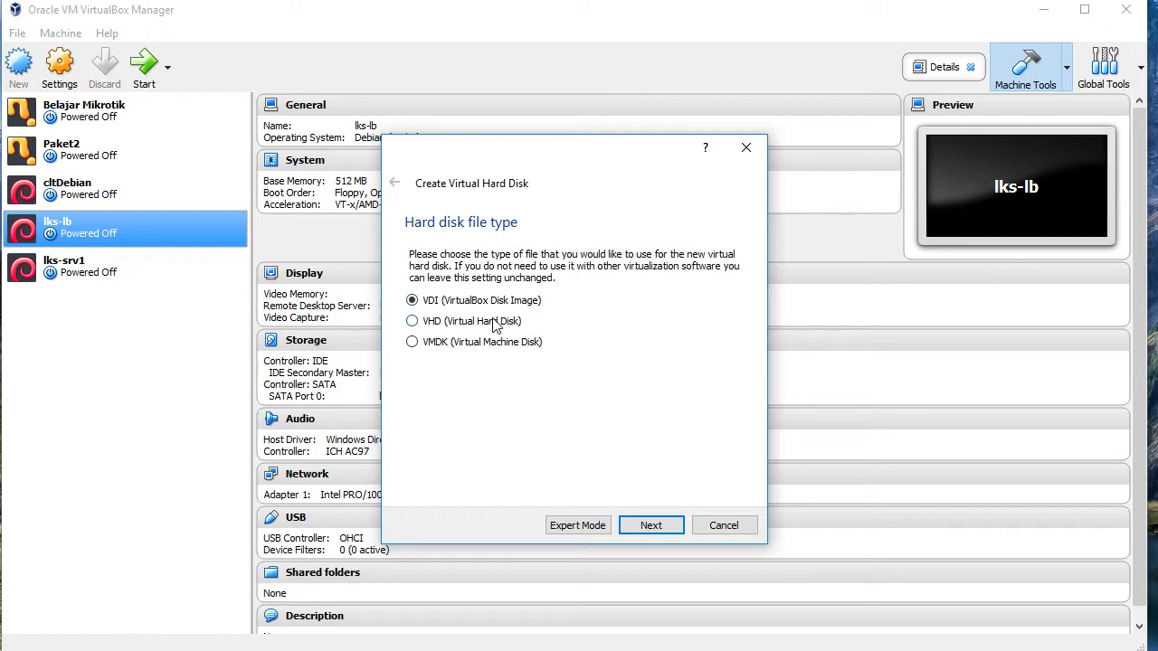
pyautogui.click(495, 324)
pyautogui.click(654, 527)
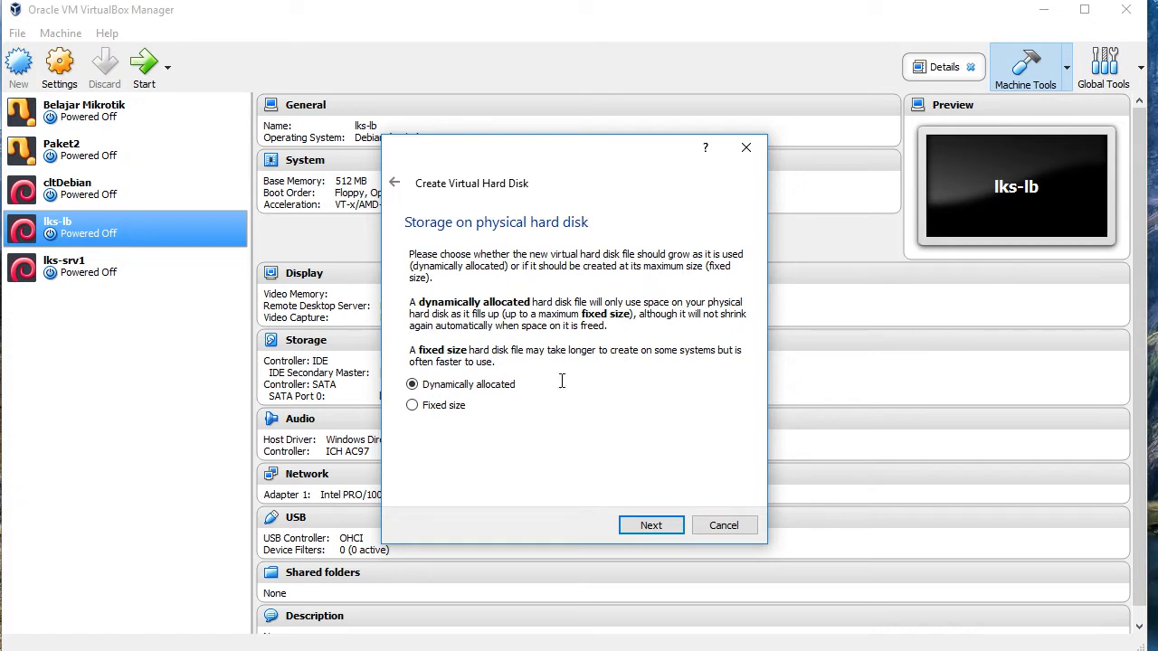
pyautogui.click(651, 526)
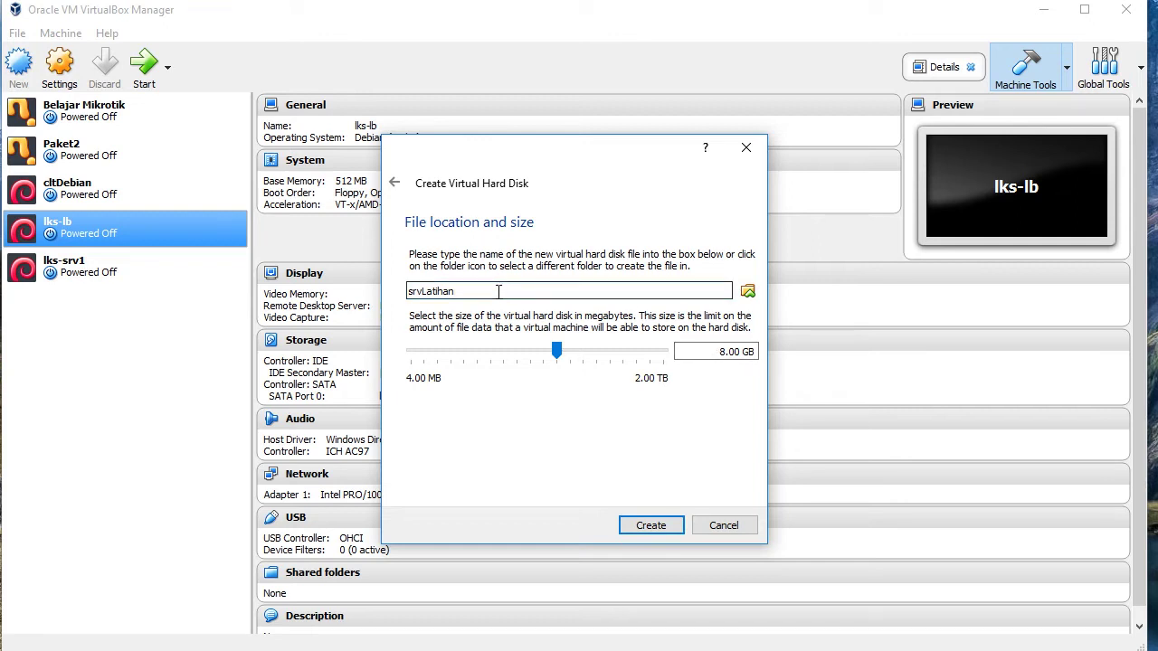
# Step: Set the virtual hard disk size to 20 GB and create the disk
pyautogui.click(739, 353)
pyautogui.moveTo(741, 353); pyautogui.dragTo(683, 353)
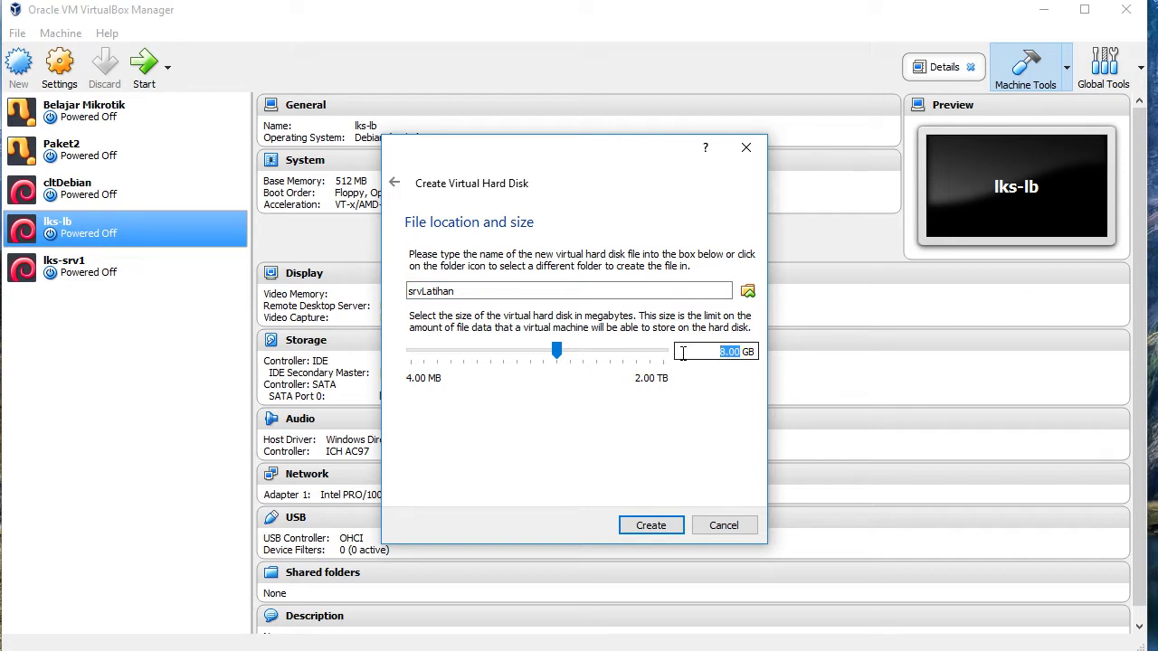
pyautogui.write('20')
pyautogui.click(653, 528)
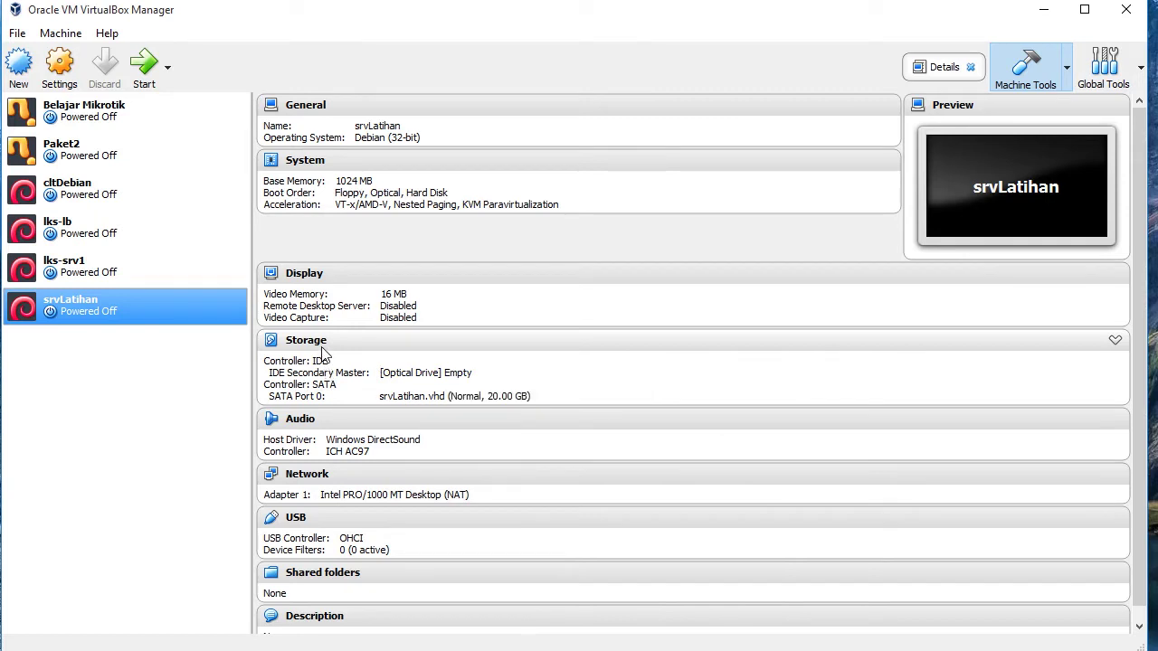
# Step: Load debian-9.6.0-i386-DVD-1.iso into srvLatihan's optical drive and start the machine in an enlarged window
pyautogui.click(451, 373)
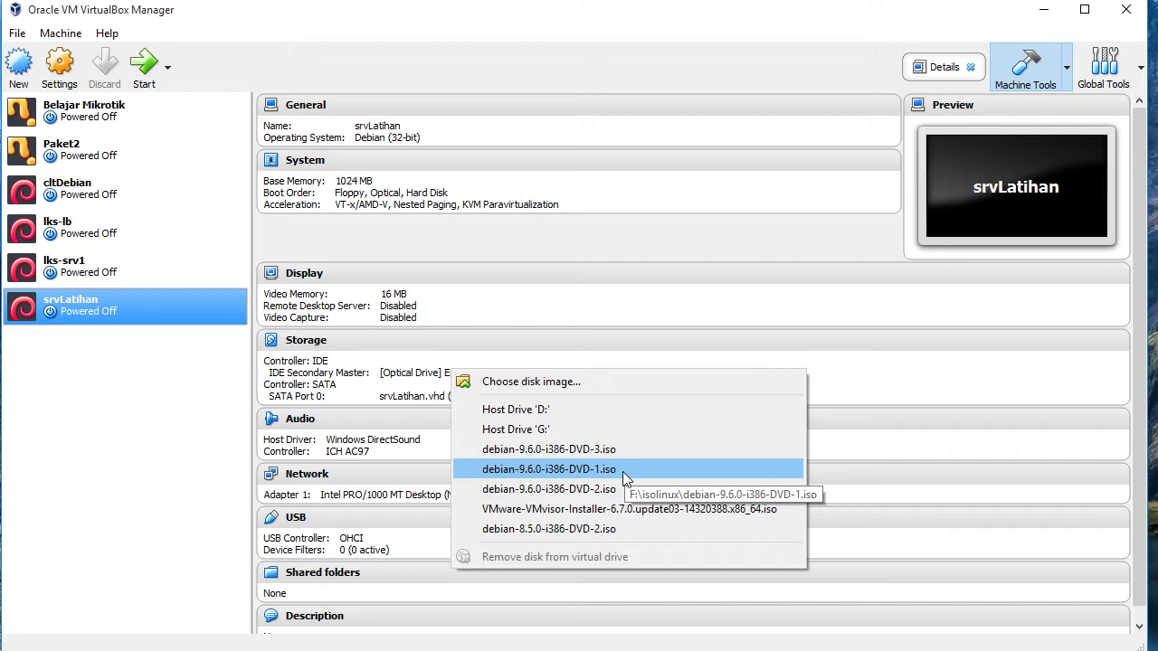
pyautogui.click(622, 472)
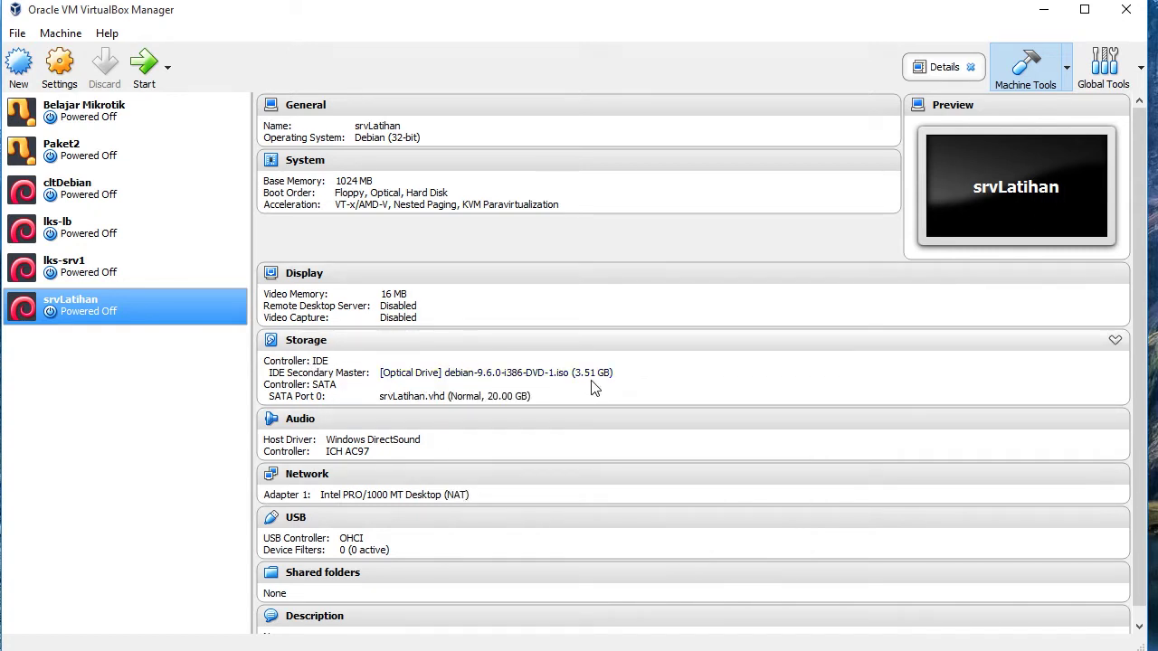
pyautogui.click(143, 65)
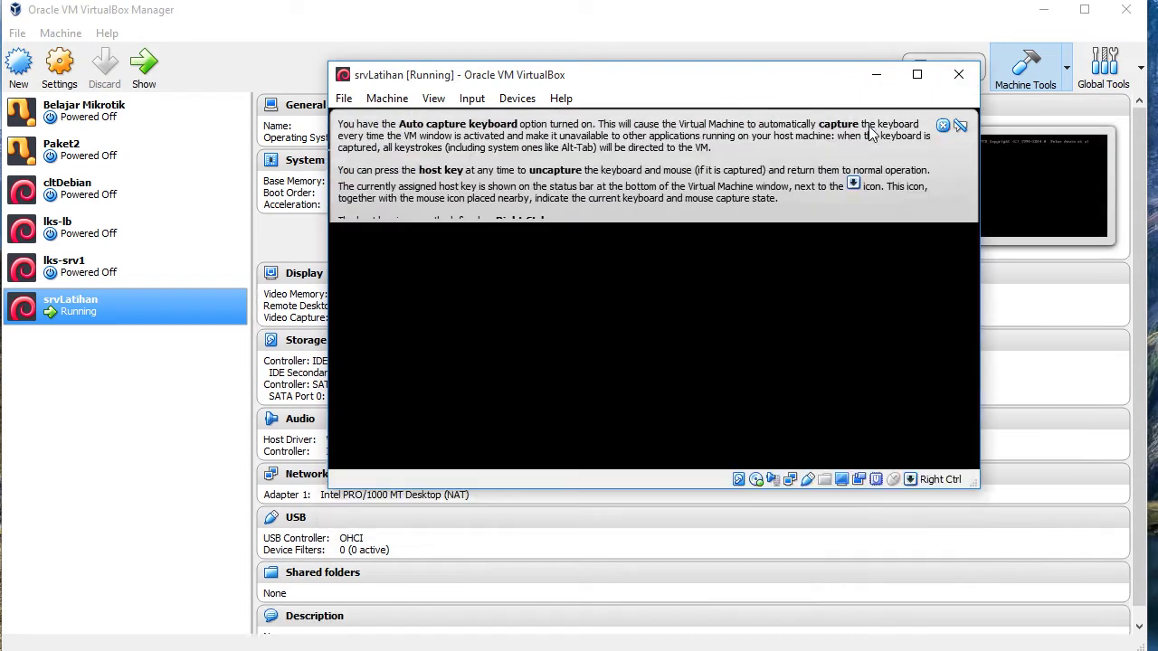
pyautogui.click(870, 125)
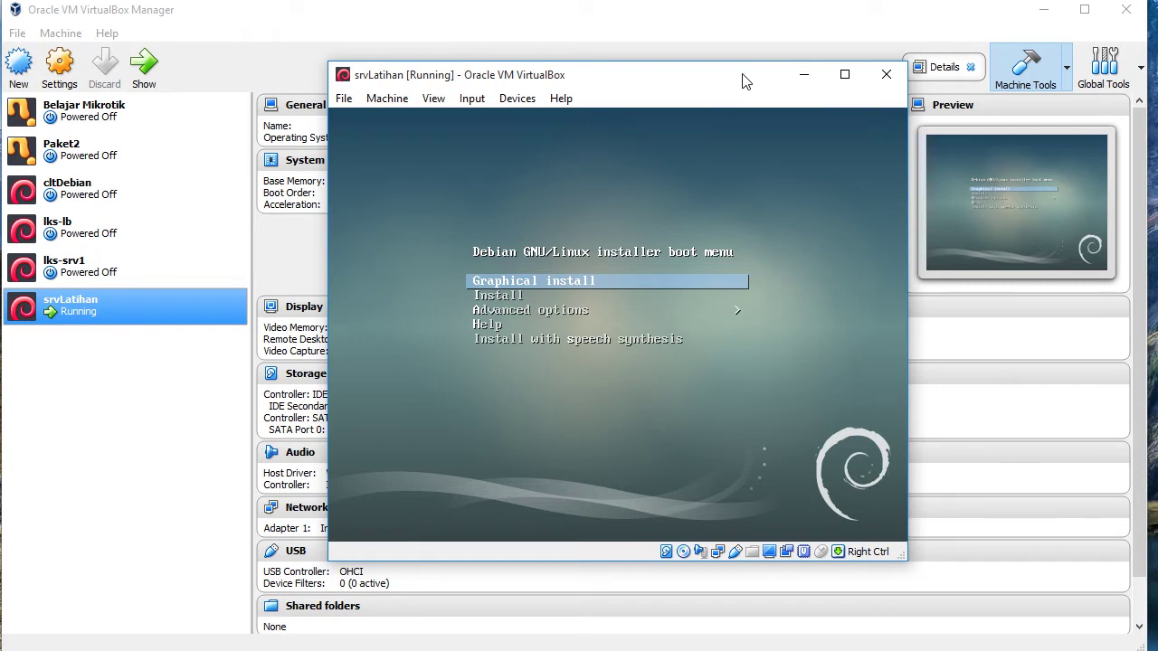
pyautogui.moveTo(742, 81); pyautogui.dragTo(667, 61)
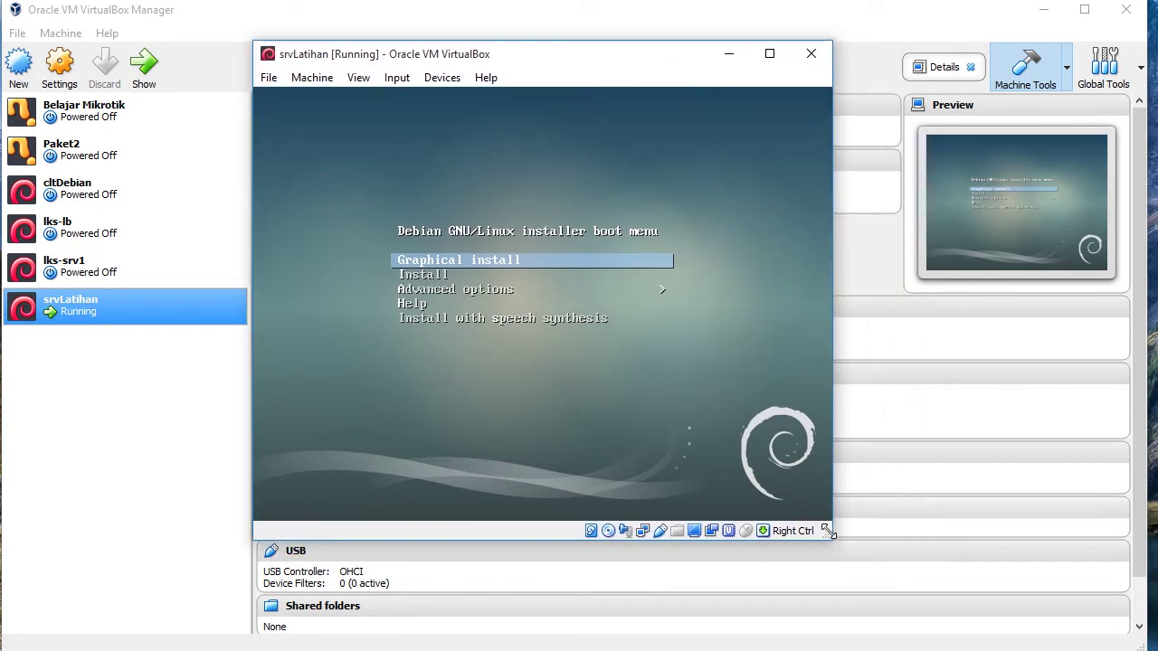
pyautogui.moveTo(828, 533); pyautogui.dragTo(943, 596)
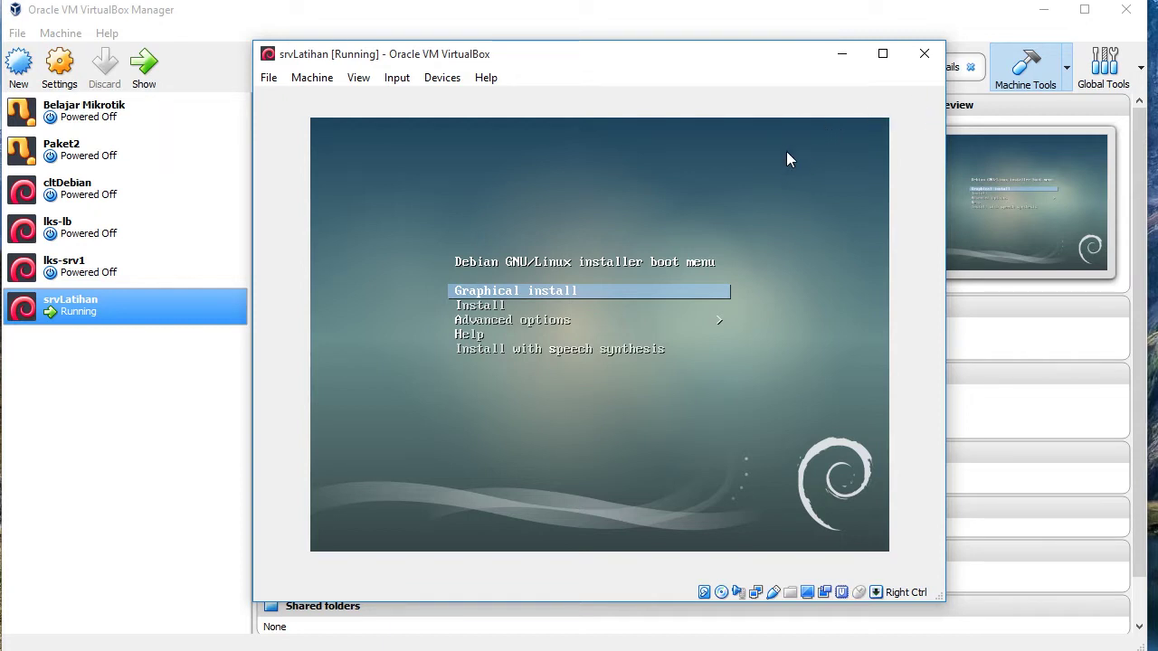
pyautogui.press('Down')
pyautogui.press('Down')
pyautogui.press('Down')
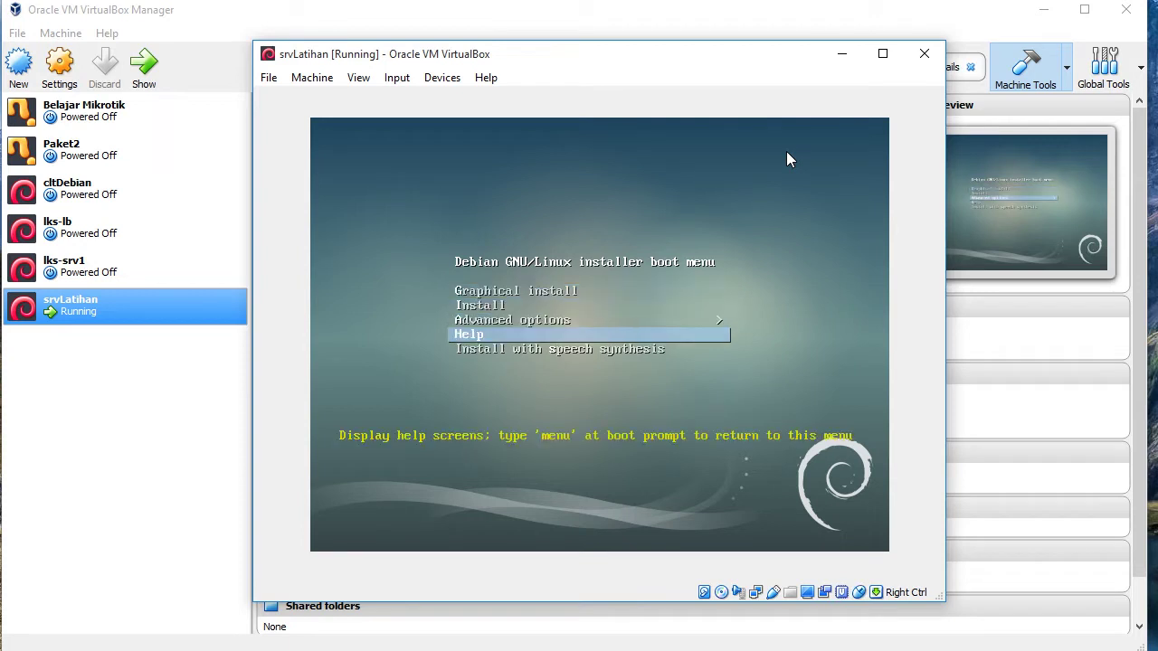
pyautogui.press('Up')
pyautogui.press('Up')
pyautogui.press('Up')
pyautogui.press('Down')
pyautogui.press('Down')
pyautogui.press('Down')
pyautogui.press('Down')
pyautogui.press('Up')
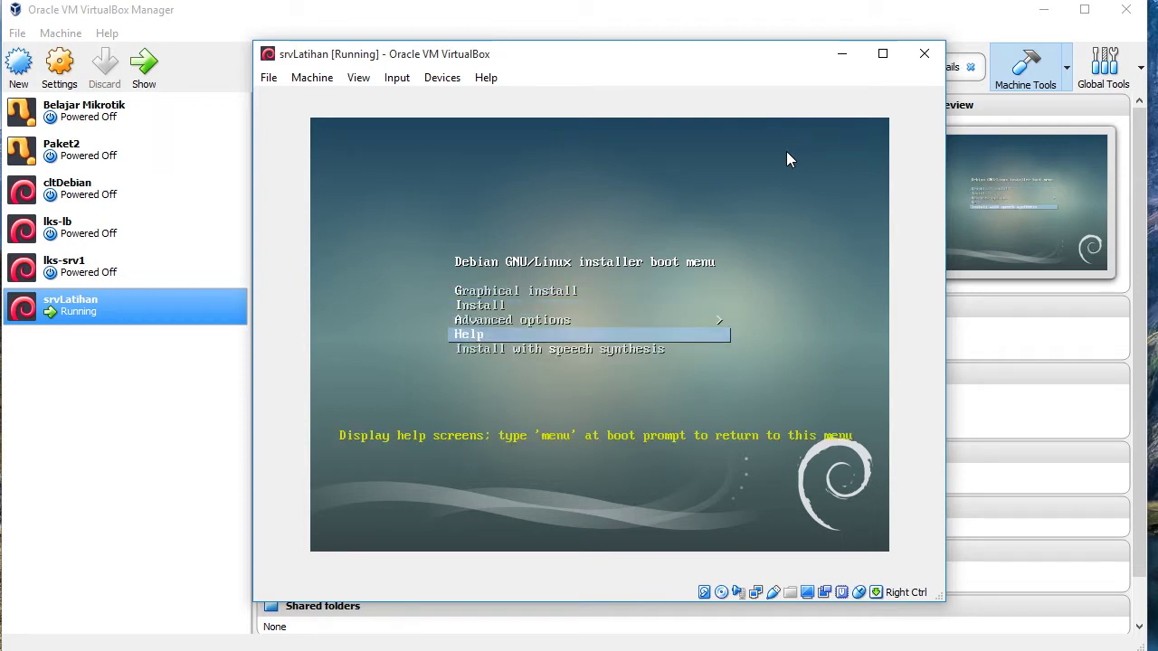
pyautogui.press('Up')
pyautogui.press('Up')
pyautogui.press('Up')
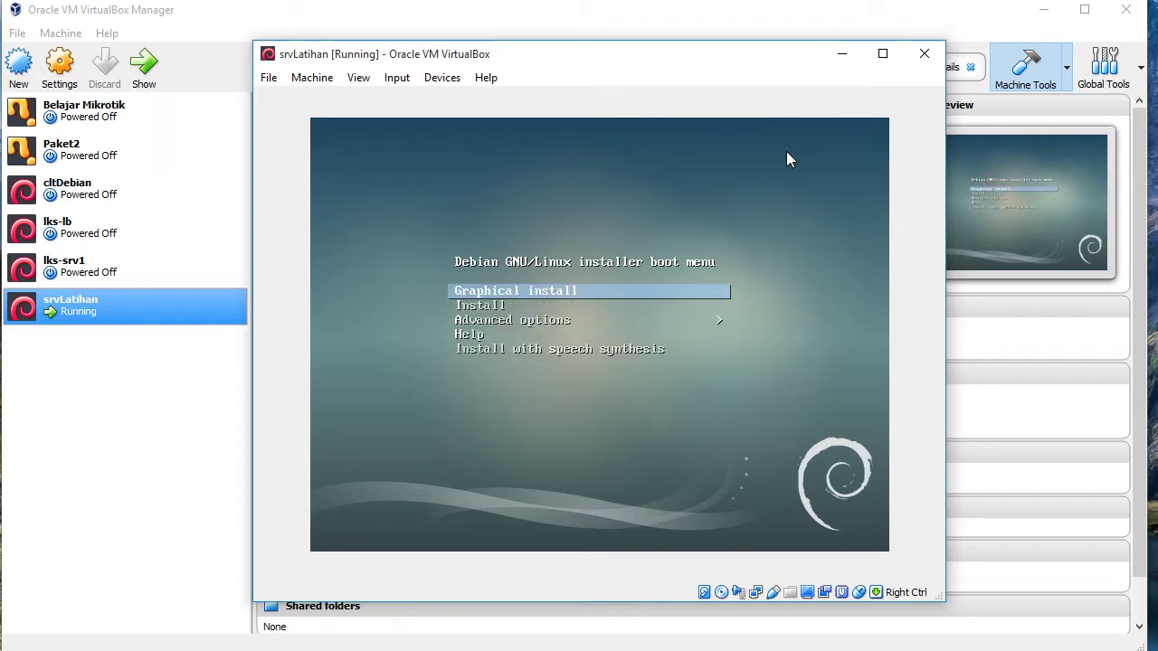
# Step: Launch the non-graphical Install option from the Debian boot menu and dismiss the mouse pointer integration notice
pyautogui.press('Down')
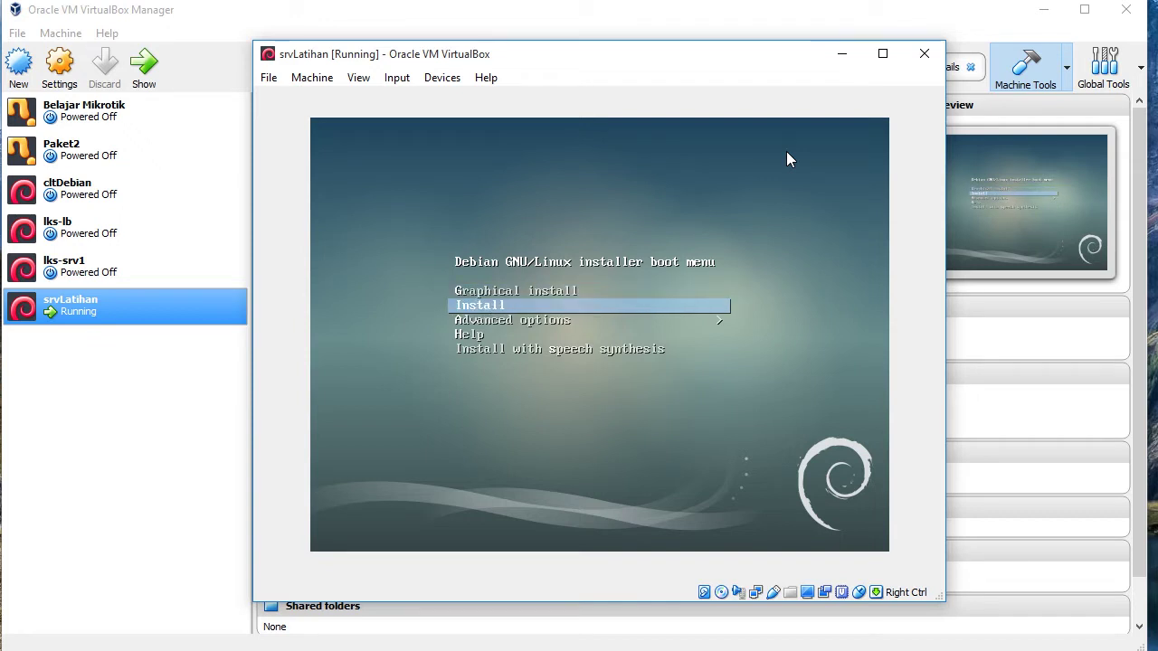
pyautogui.press('Return')
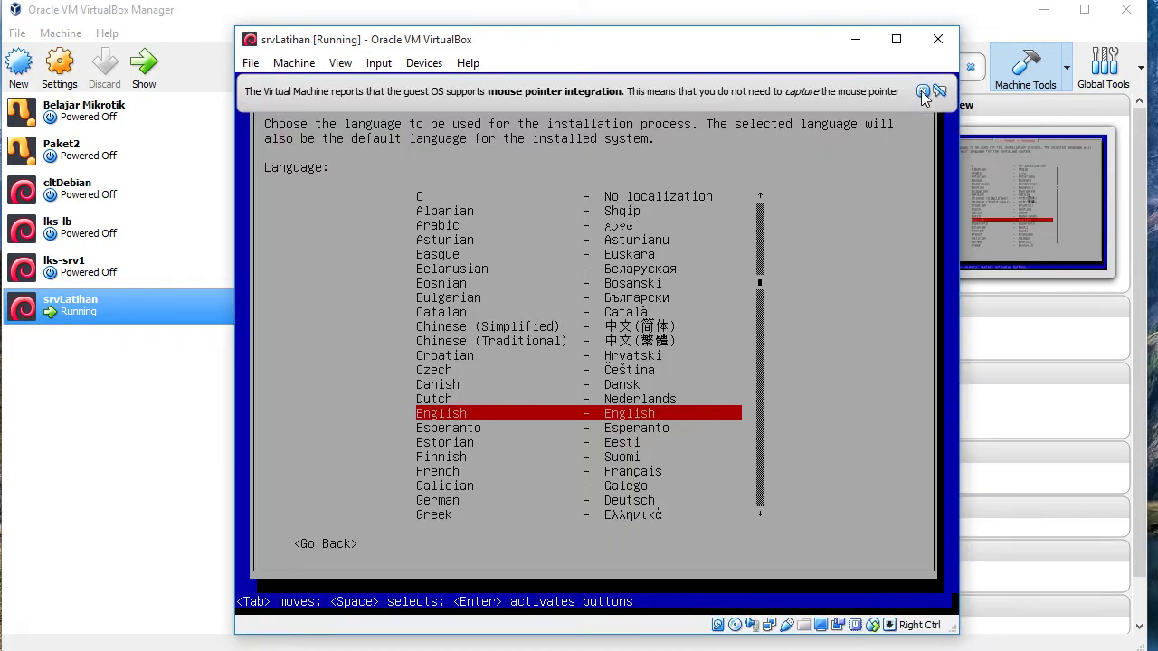
pyautogui.click(921, 91)
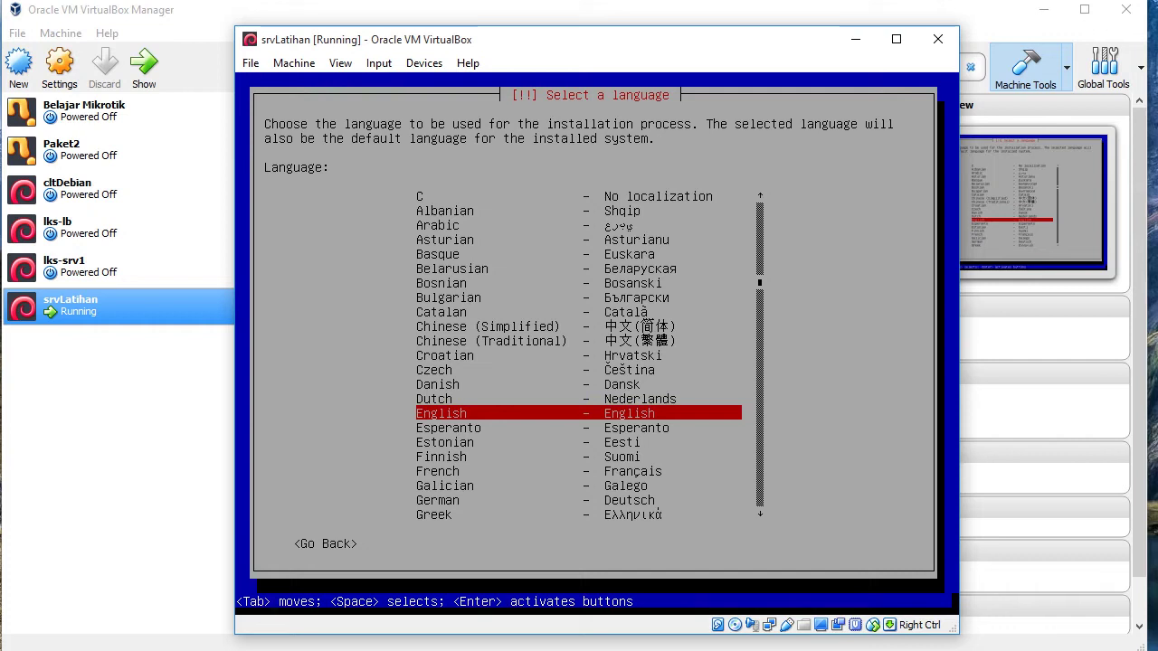
# Step: Choose English as the installation language
pyautogui.press('Down')
pyautogui.press('Up')
pyautogui.press('Return')
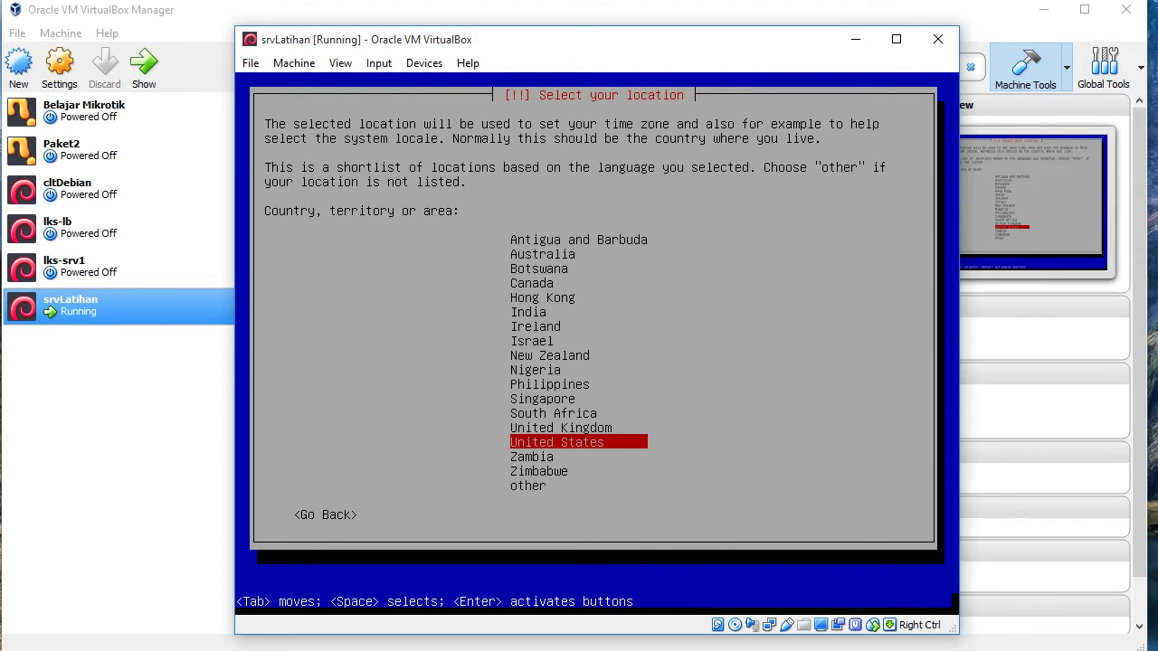
# Step: Choose "other" in the shortlist of countries for the system location
pyautogui.press('Down')
pyautogui.press('Down')
pyautogui.press('Down')
pyautogui.press('Up')
pyautogui.press('Up')
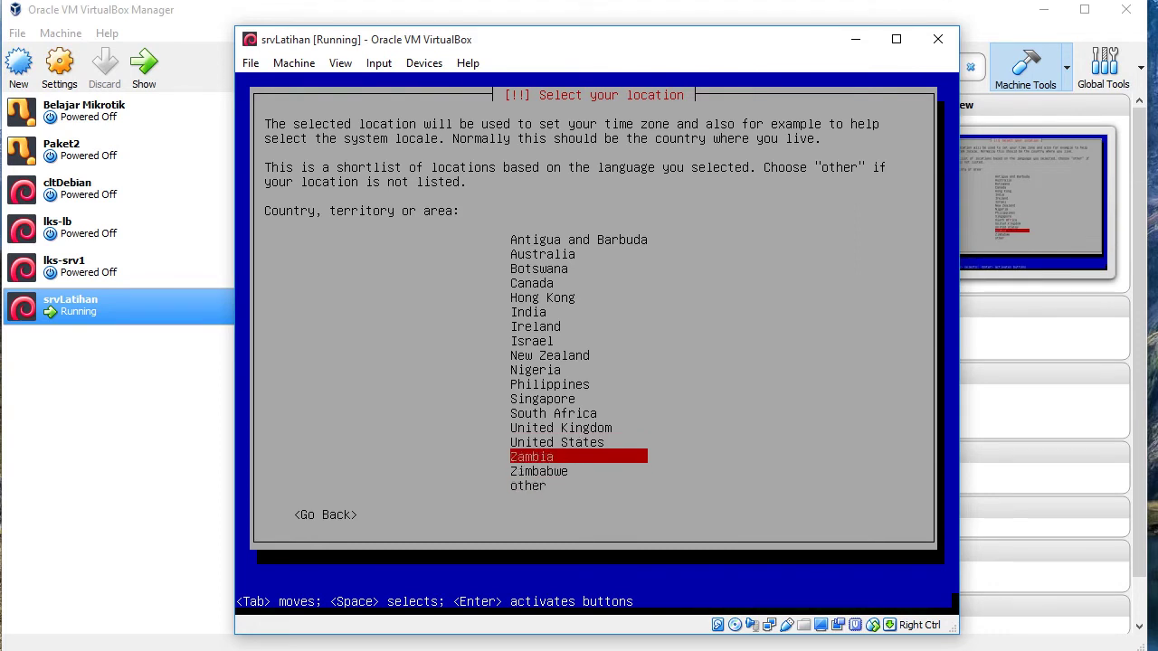
pyautogui.press('Down')
pyautogui.press('Down')
pyautogui.press('Return')
# Step: Select Asia as the continent or region for the location
pyautogui.press('Up')
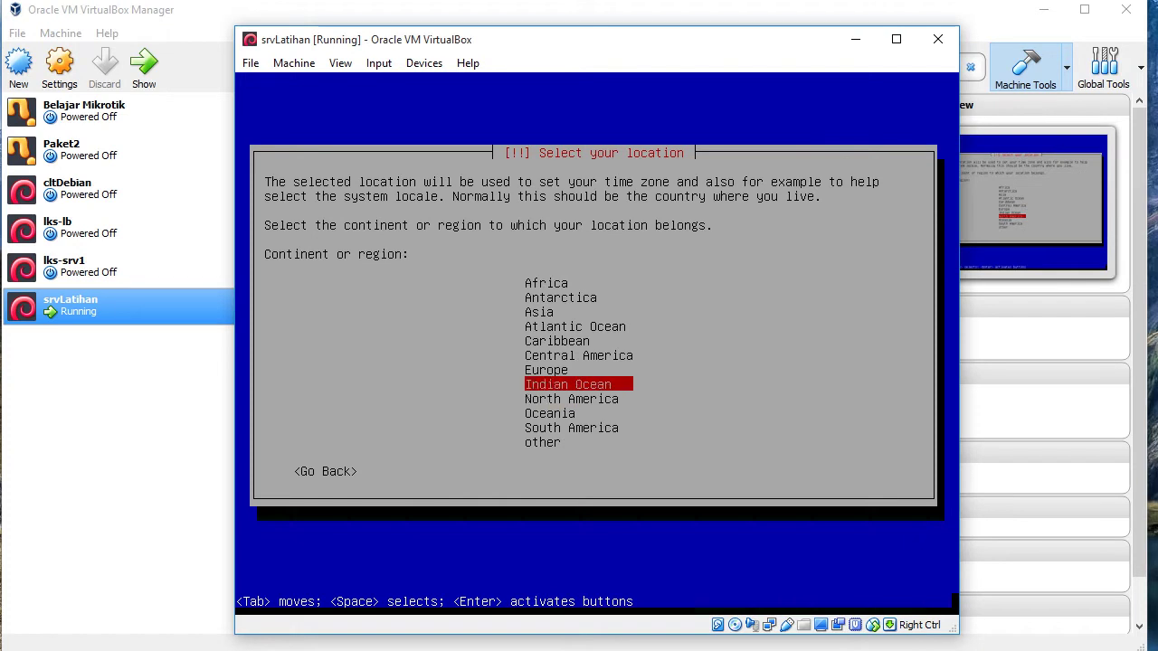
pyautogui.press('Up')
pyautogui.press('Up')
pyautogui.press('Up')
pyautogui.press('Up')
pyautogui.press('Up')
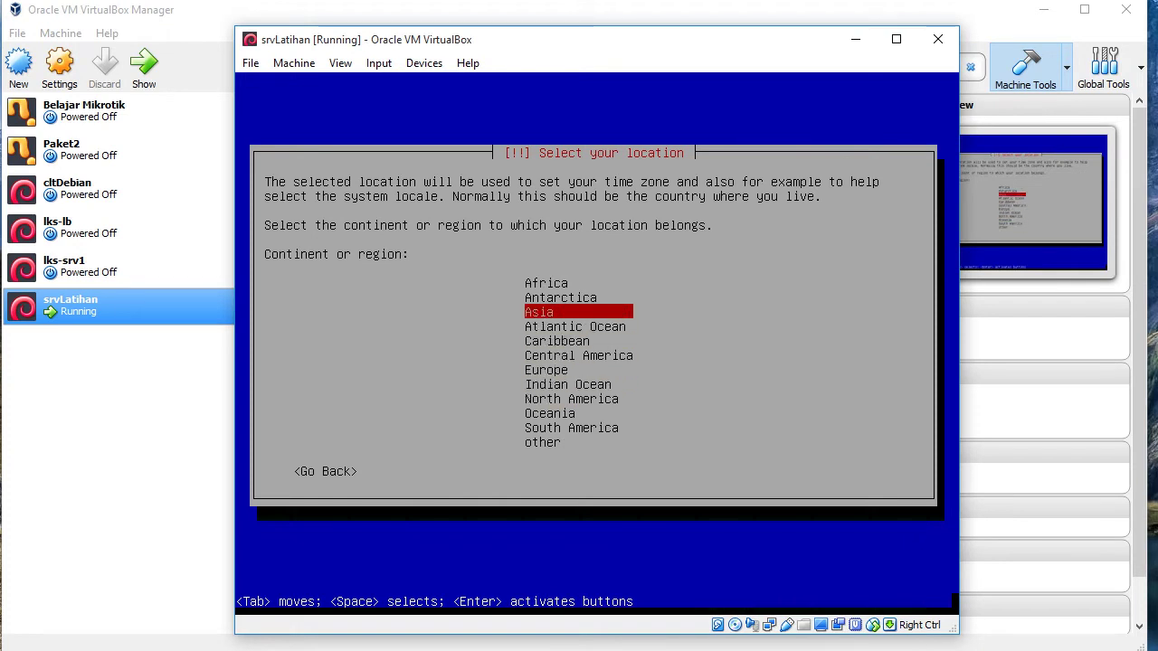
pyautogui.press('Return')
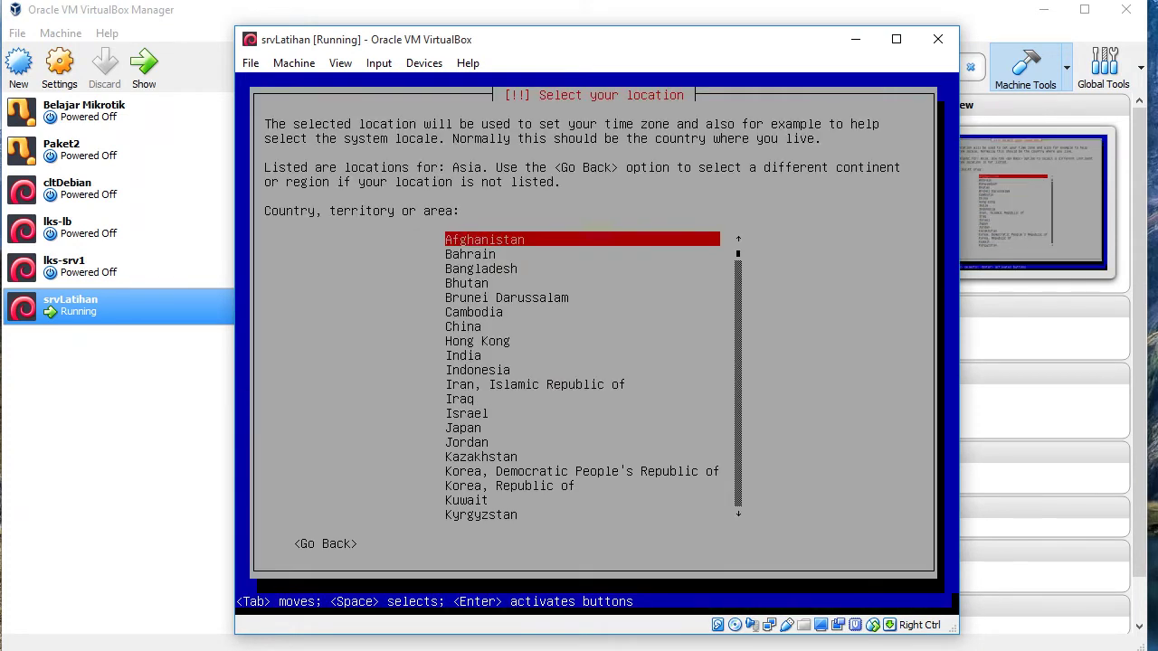
# Step: Select Indonesia as the country for the system location
pyautogui.press('Down')
pyautogui.press('Down')
pyautogui.press('Down')
pyautogui.press('Down')
pyautogui.press('Down')
pyautogui.press('Down')
pyautogui.press('Down')
pyautogui.press('Down')
pyautogui.press('Down')
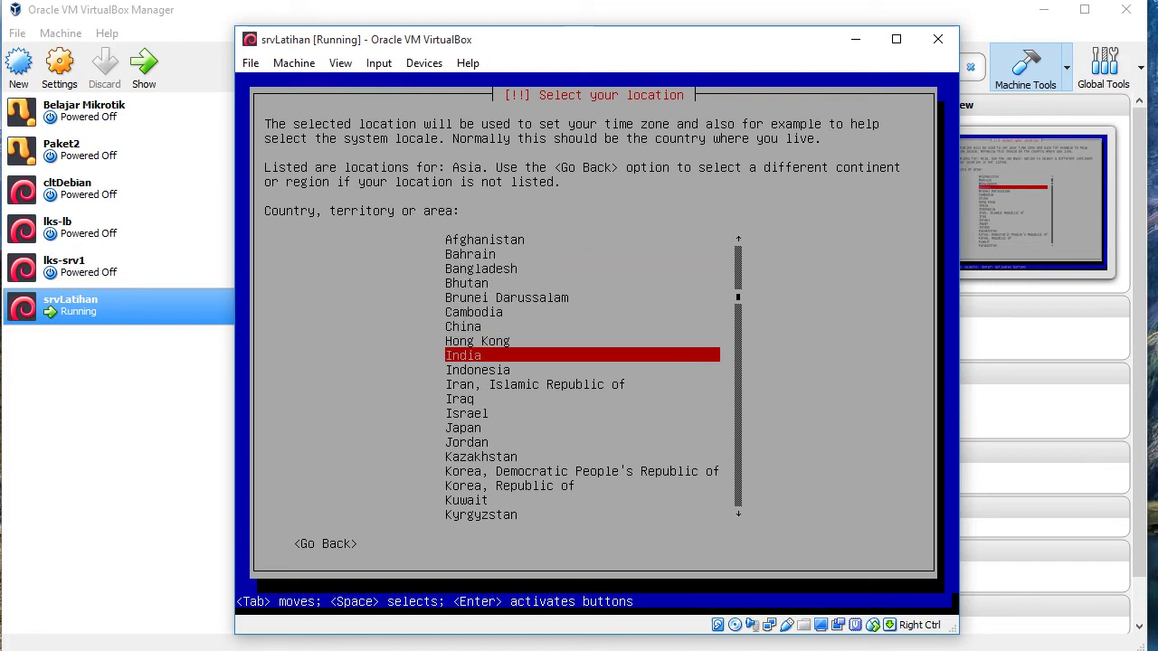
pyautogui.press('Return')
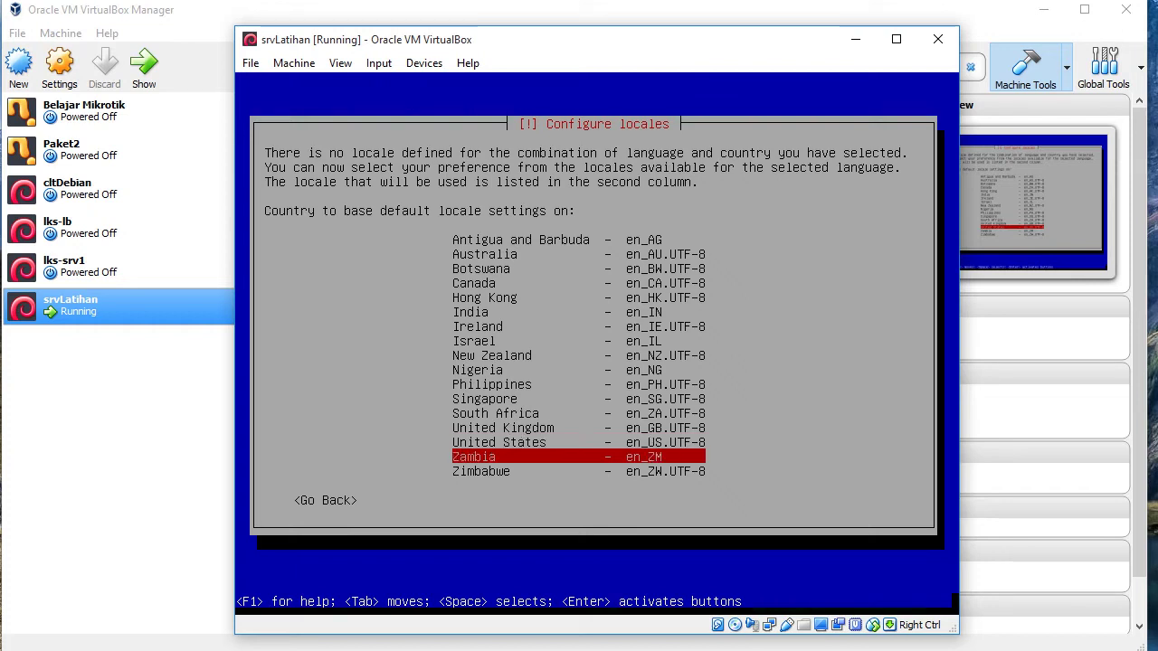
# Step: Confirm the country for the default locale settings and use the American English keymap
pyautogui.press('Return')
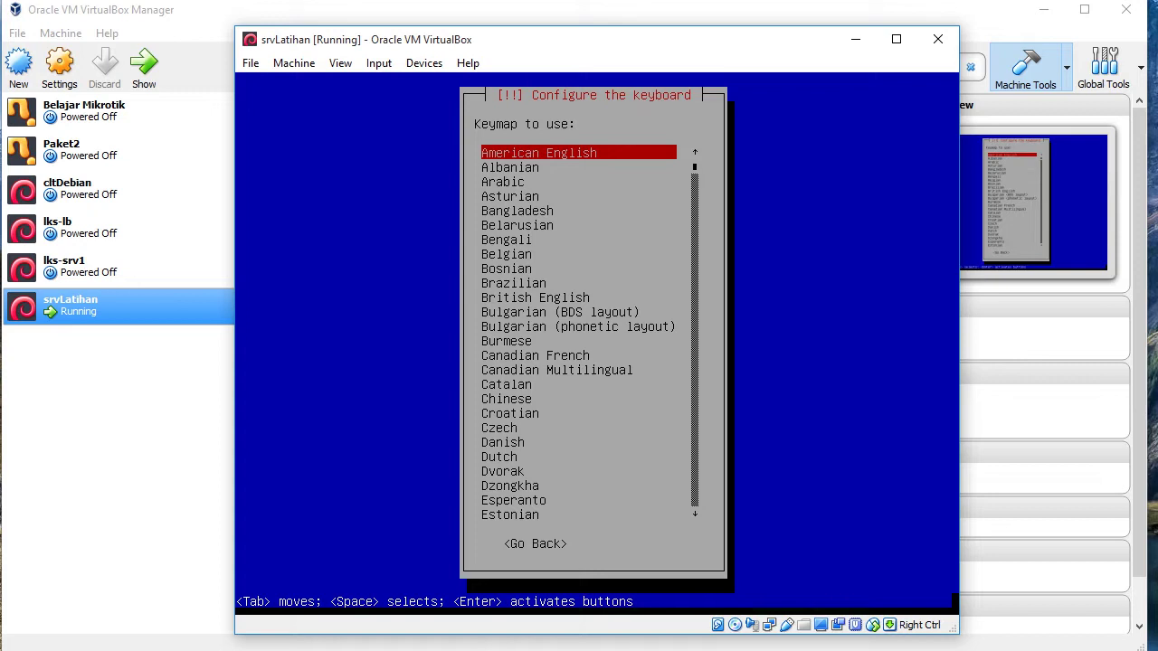
pyautogui.press('Return')
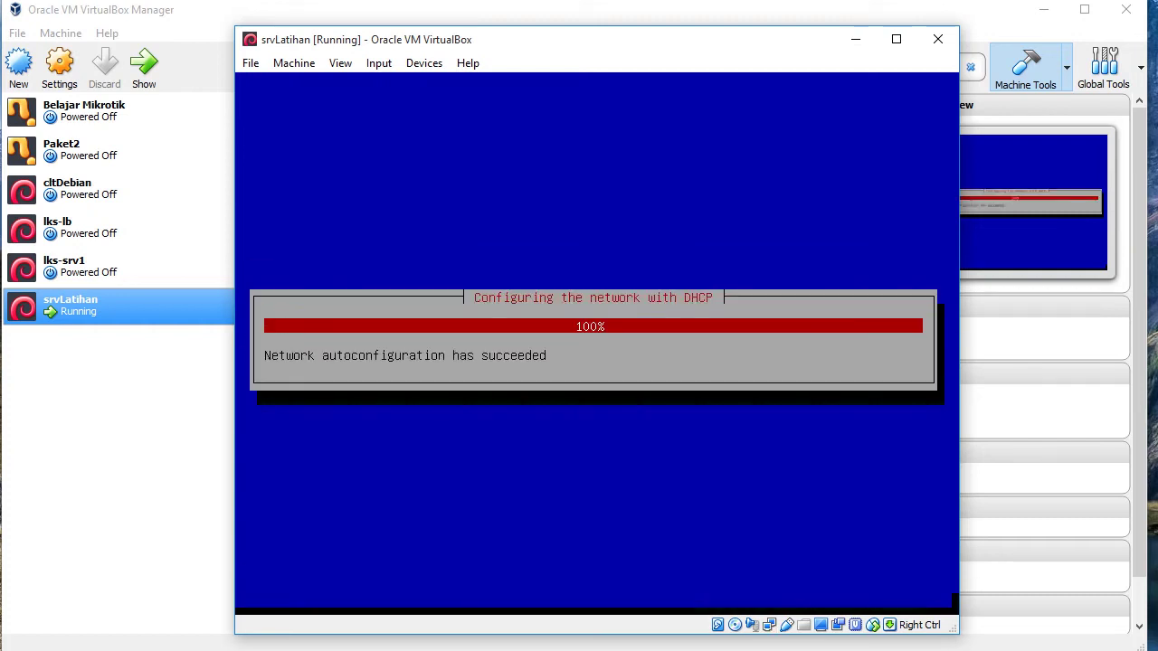
# Step: Clear the prefilled hostname in the network configuration
pyautogui.press('BackSpace')
pyautogui.press('BackSpace')
pyautogui.press('BackSpace')
pyautogui.press('BackSpace')
pyautogui.press('BackSpace')
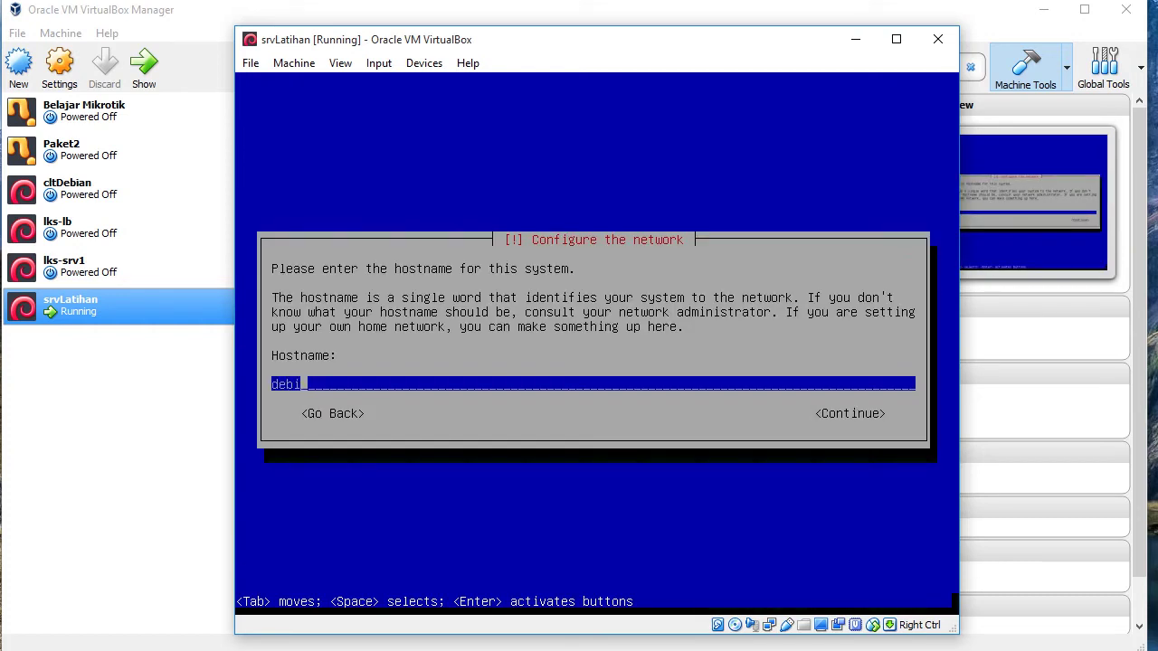
pyautogui.press('BackSpace')
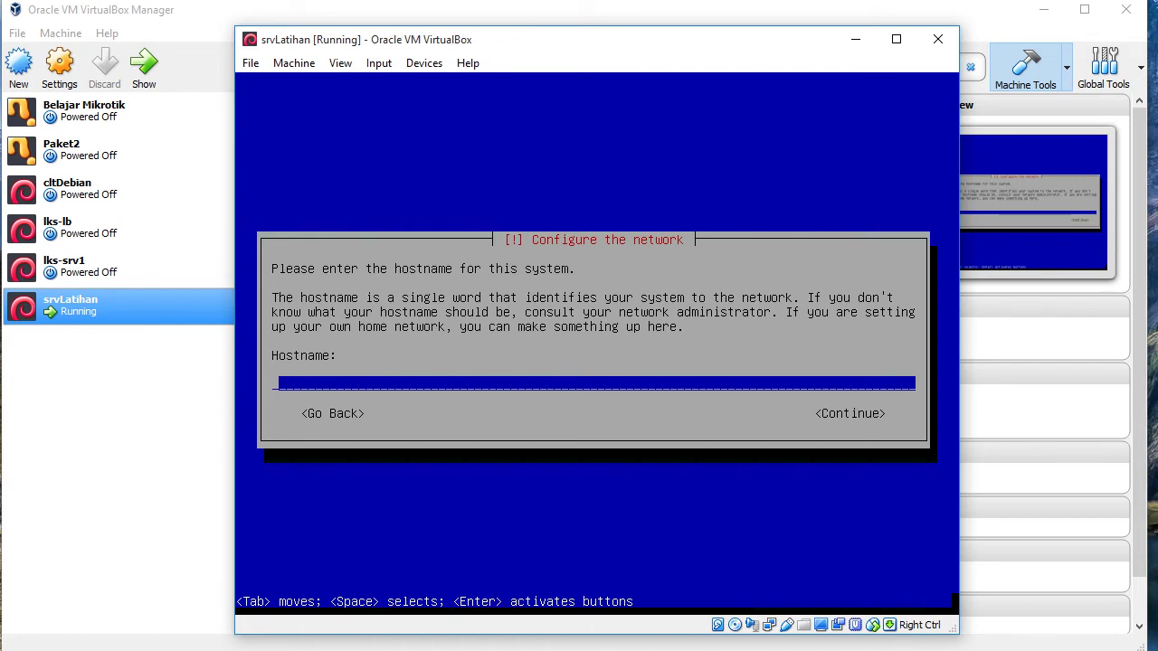